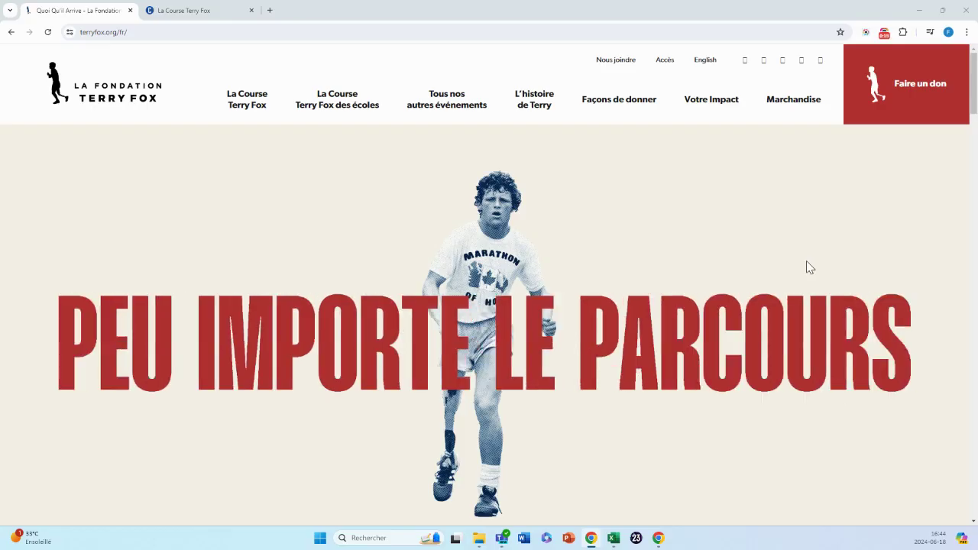
# Go to the Terry Fox run fundraising registration site.
pyautogui.click(512, 35)
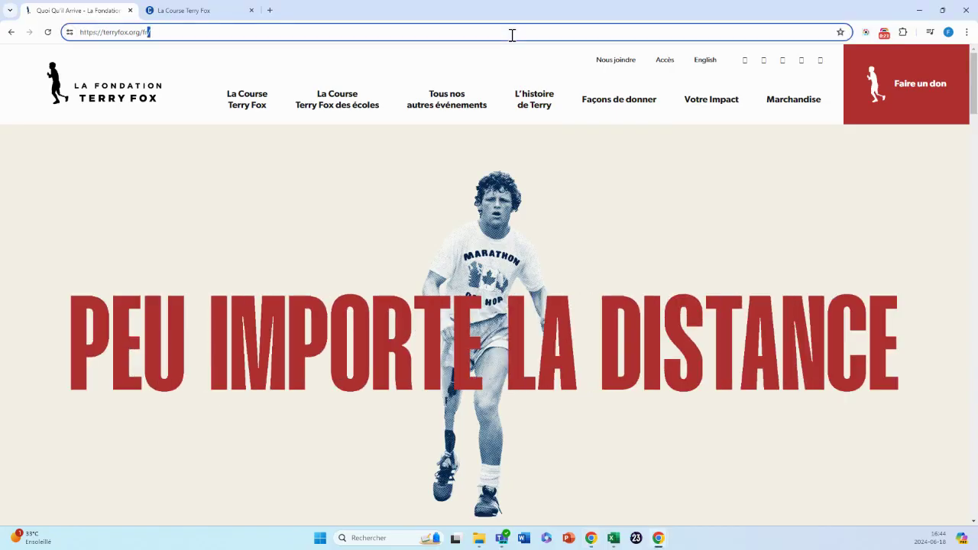
pyautogui.scroll(-1, 412, 260)
pyautogui.scroll(-3, 413, 255)
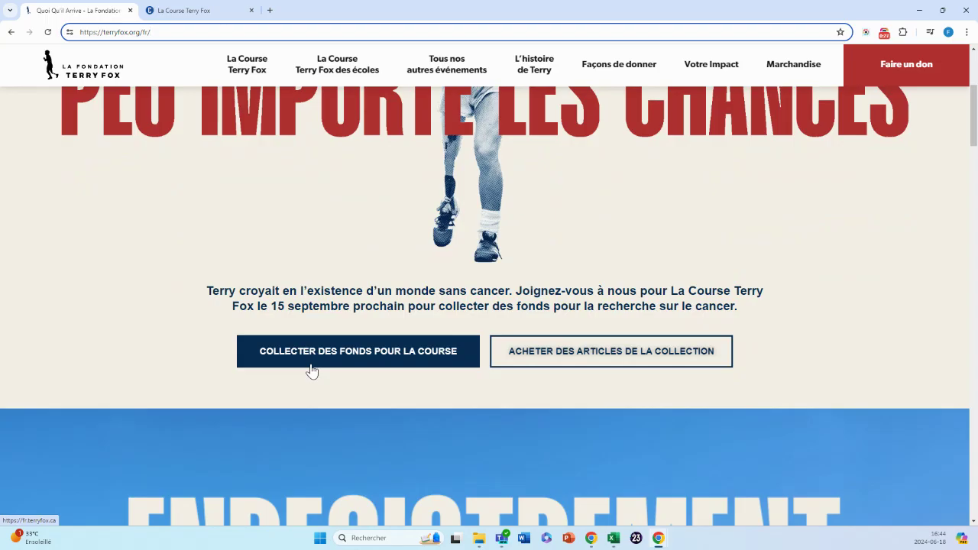
pyautogui.click(312, 371)
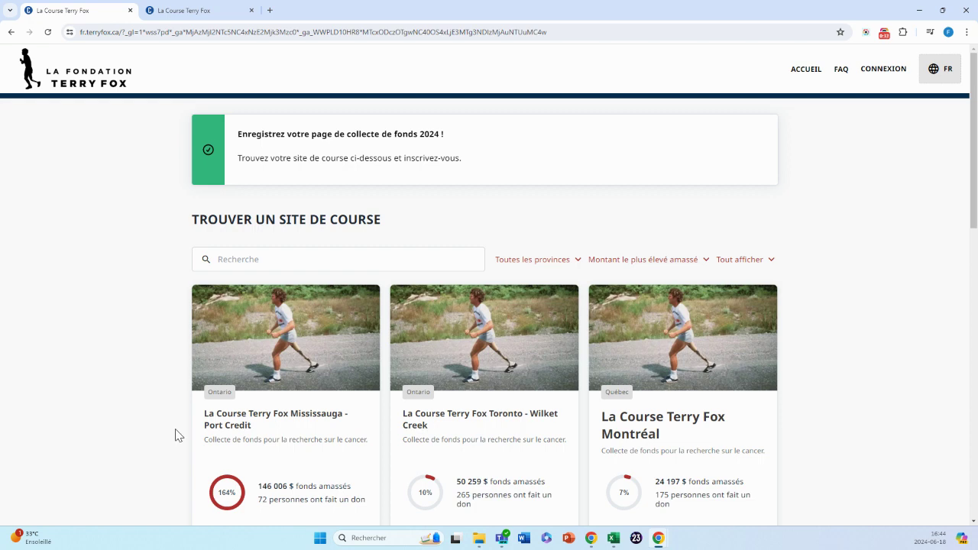
# Search run sites for 'Montréal' and open the La Course Terry Fox Montréal event page.
pyautogui.click(556, 264)
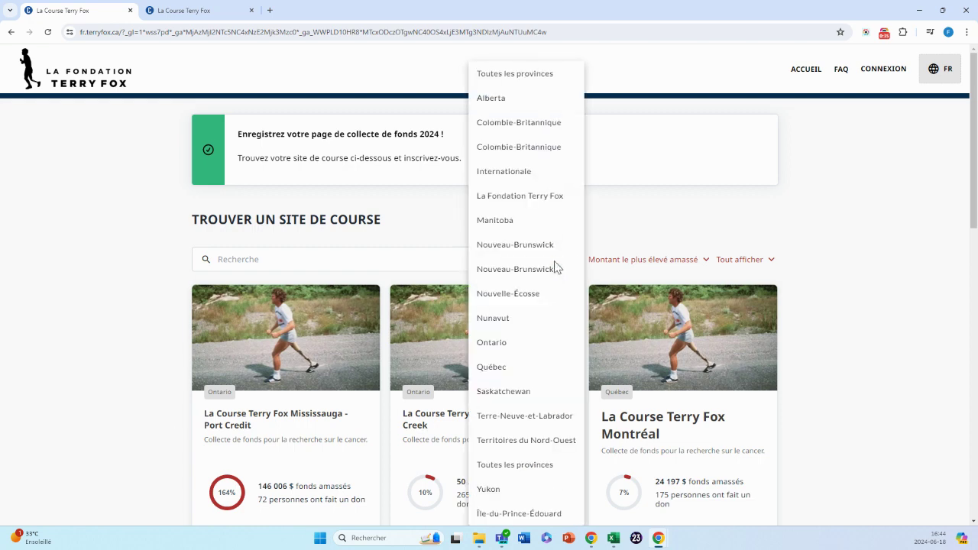
pyautogui.click(381, 258)
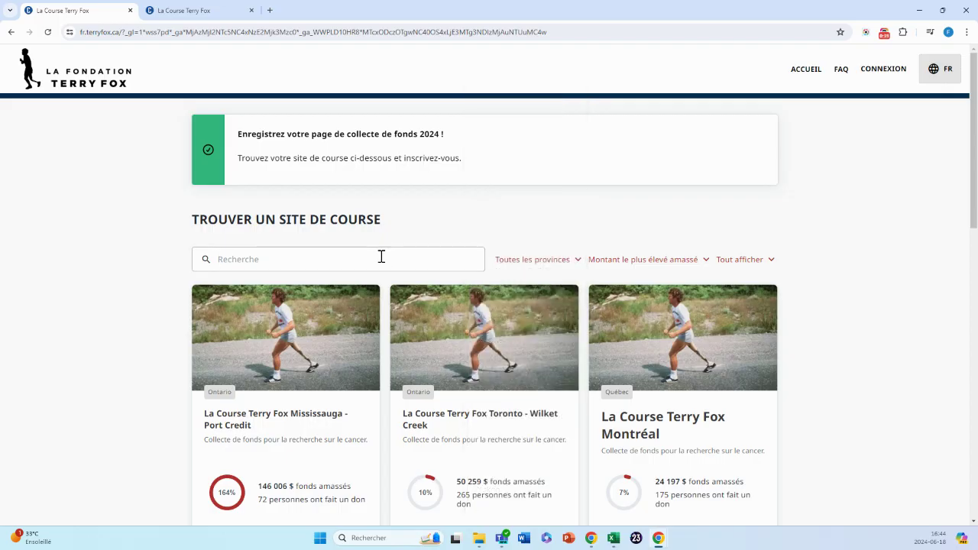
pyautogui.write('Montr')
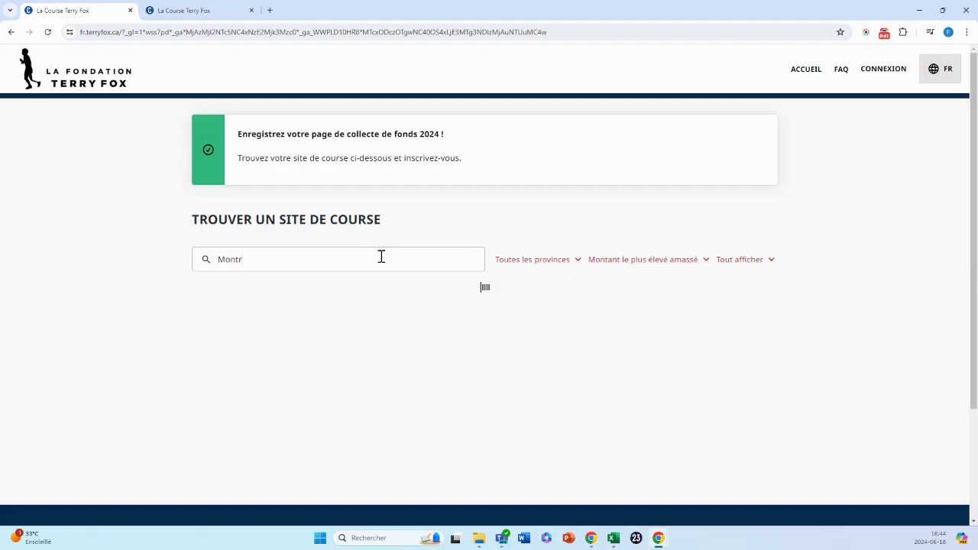
pyautogui.write('éal')
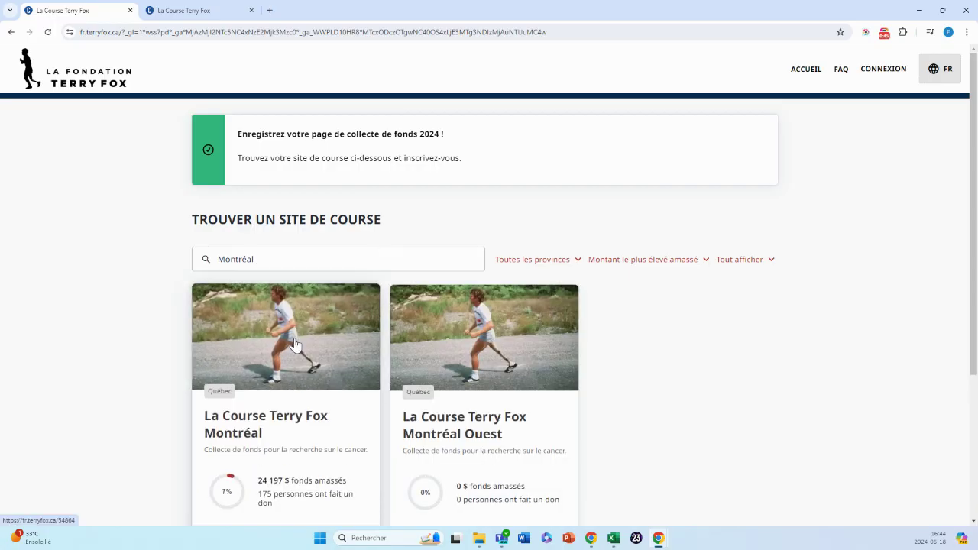
pyautogui.click(294, 344)
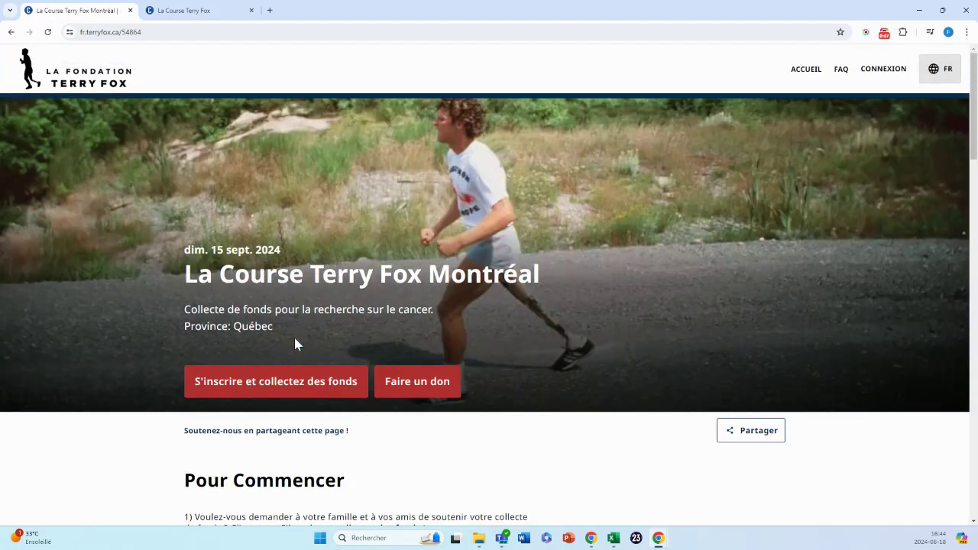
# Start registering for the Montréal run and pick the create-or-join-a-team option.
pyautogui.click(230, 384)
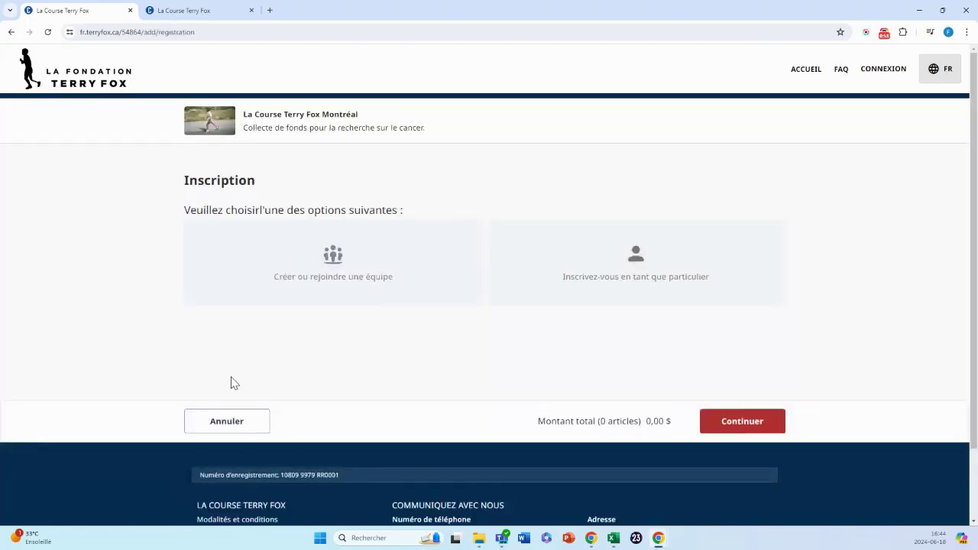
pyautogui.click(303, 271)
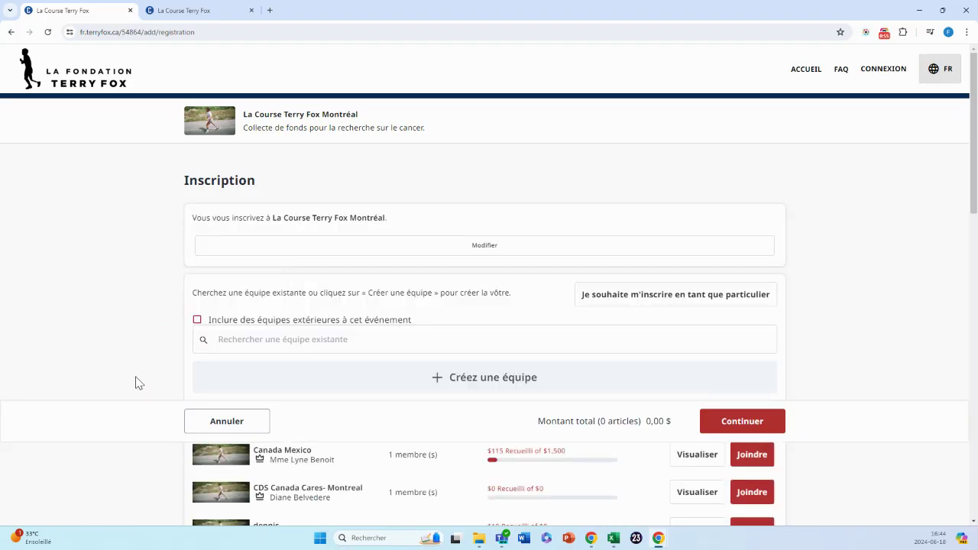
# Create team 'Tutoriel de la Fondation Terry Fox' with a 1000 $ goal and page address tutorielterryfox.
pyautogui.click(337, 383)
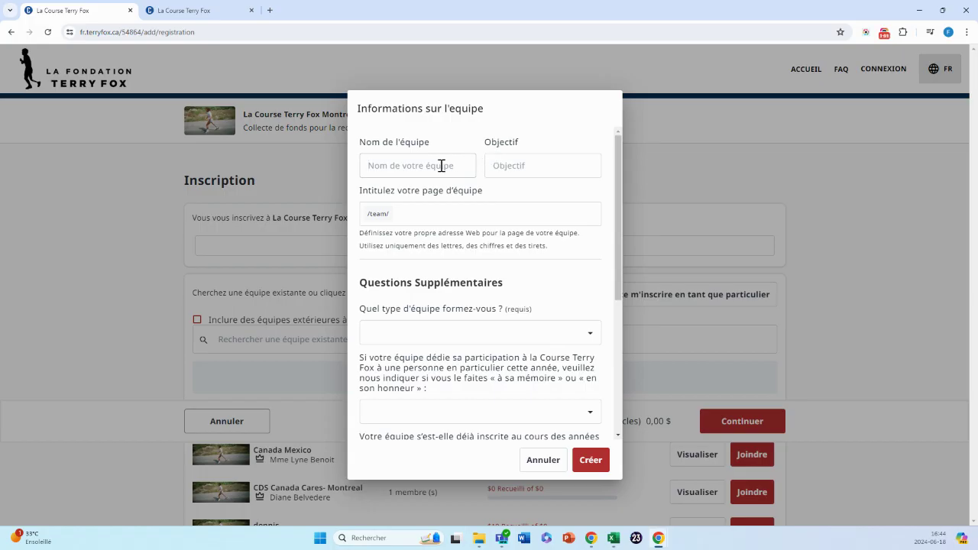
pyautogui.click(441, 166)
pyautogui.write('Tutoriel de la Fondation Terry Fox')
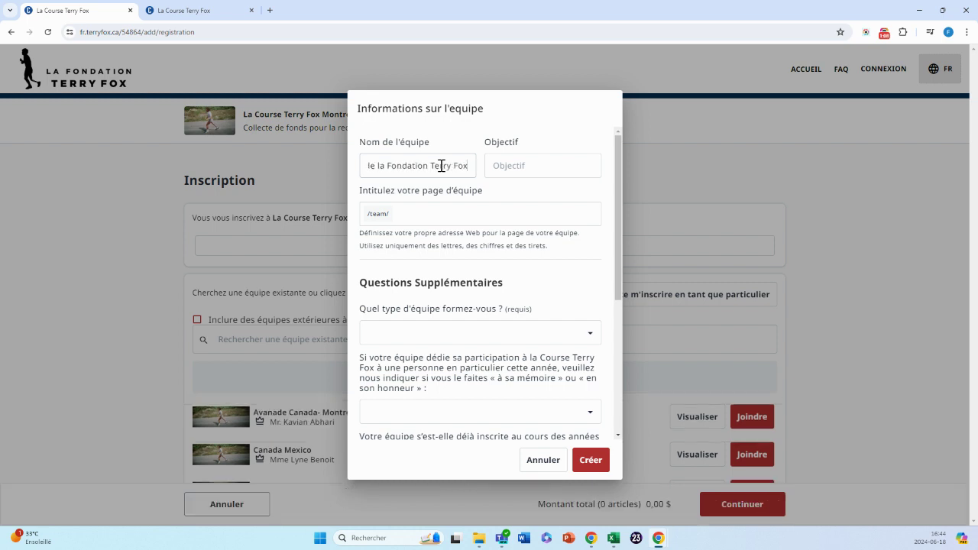
pyautogui.press('Tab')
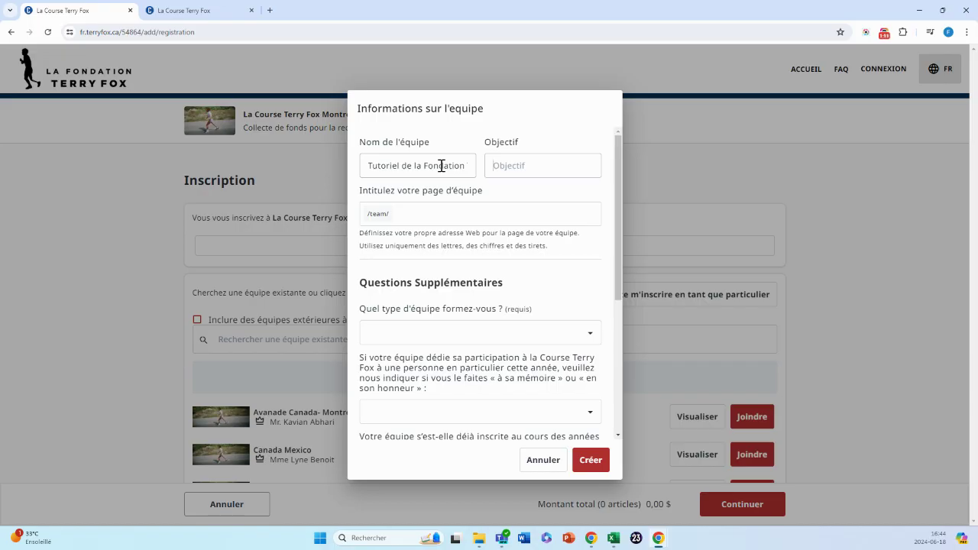
pyautogui.write('1000')
pyautogui.press('Tab')
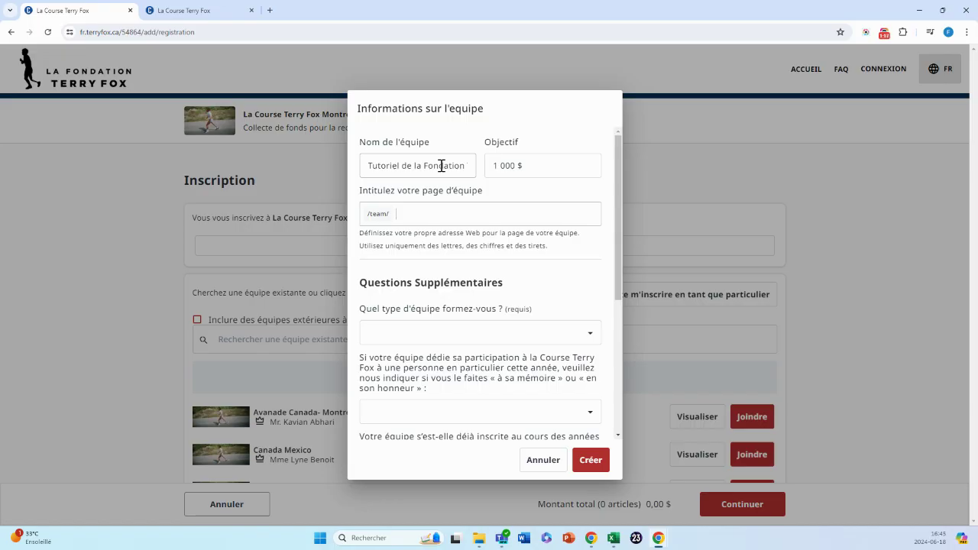
pyautogui.write('tutoru')
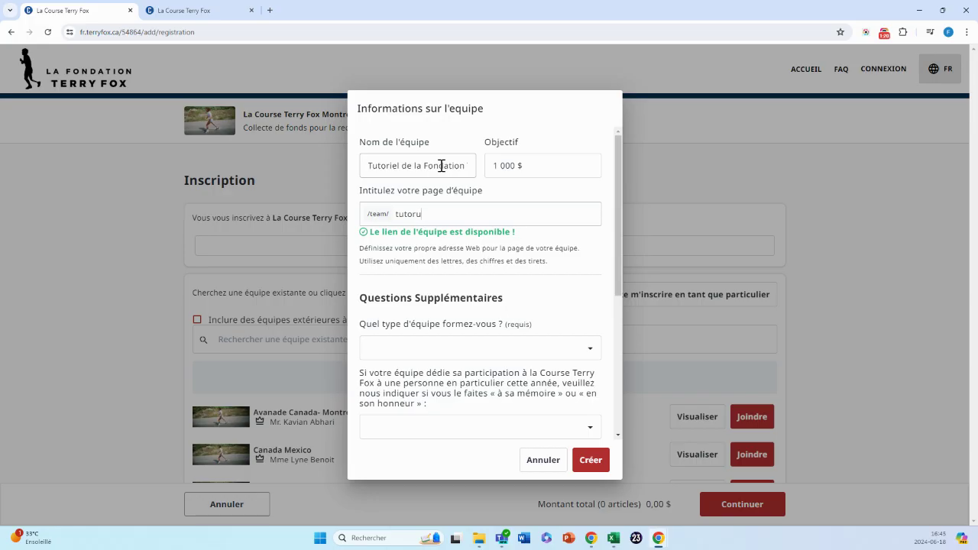
pyautogui.press('BackSpace')
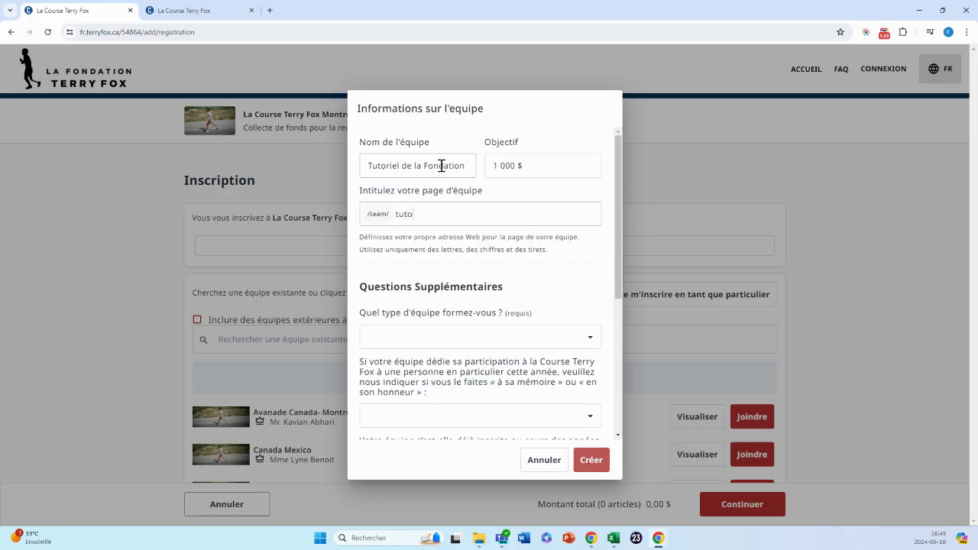
pyautogui.write('torielterryfox')
# Set the team type to Organisme.
pyautogui.scroll(-2, 441, 299)
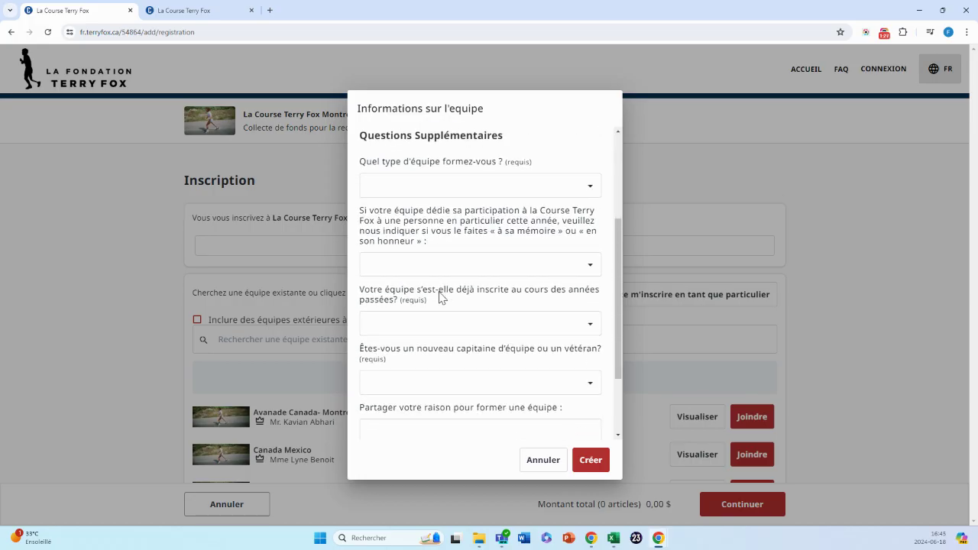
pyautogui.click(436, 193)
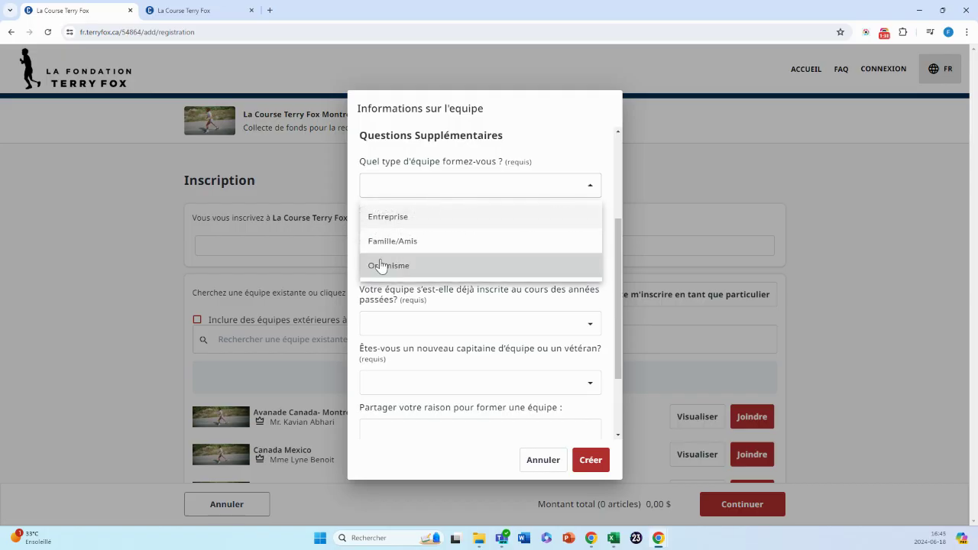
pyautogui.click(378, 267)
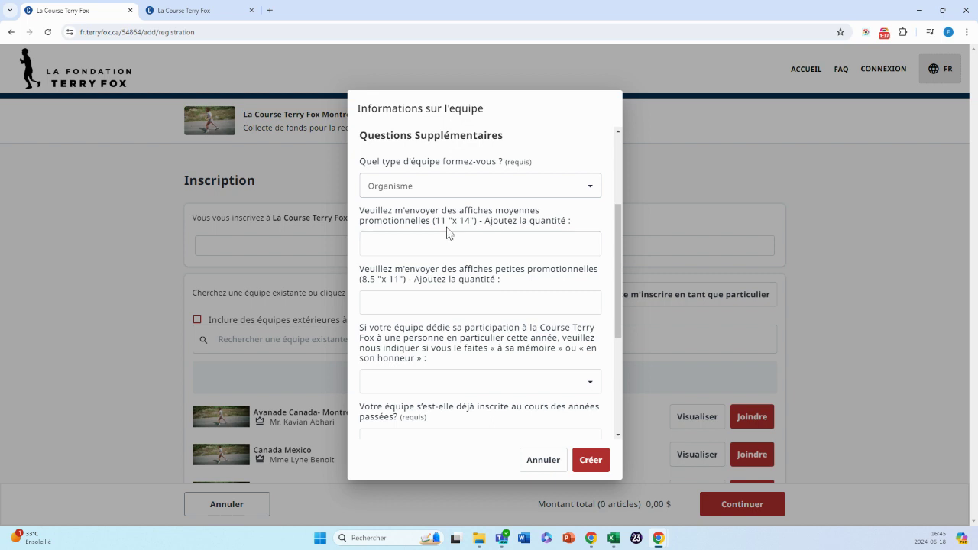
# Answer Non to previous registration and Nouveau for captain, then create the team.
pyautogui.scroll(-2, 410, 283)
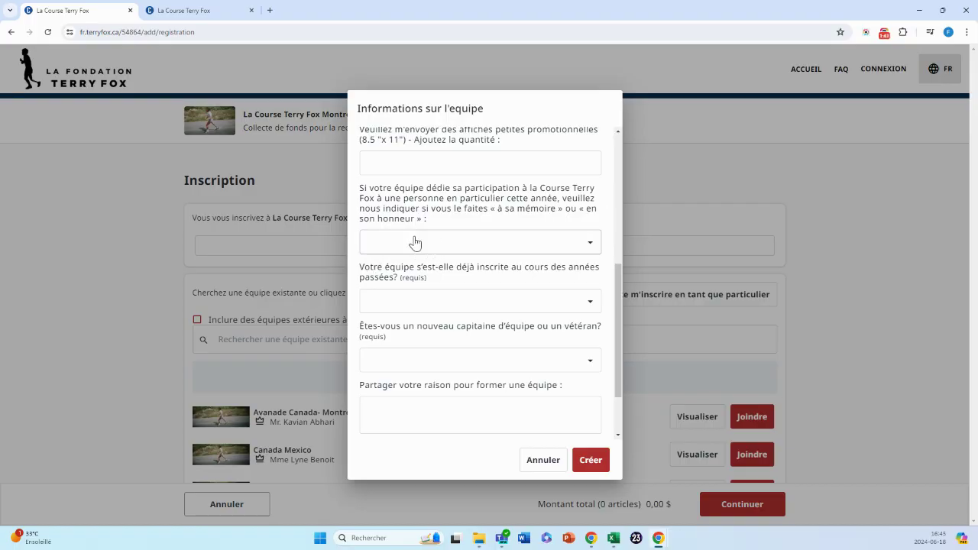
pyautogui.scroll(-1, 404, 300)
pyautogui.scroll(-1, 404, 301)
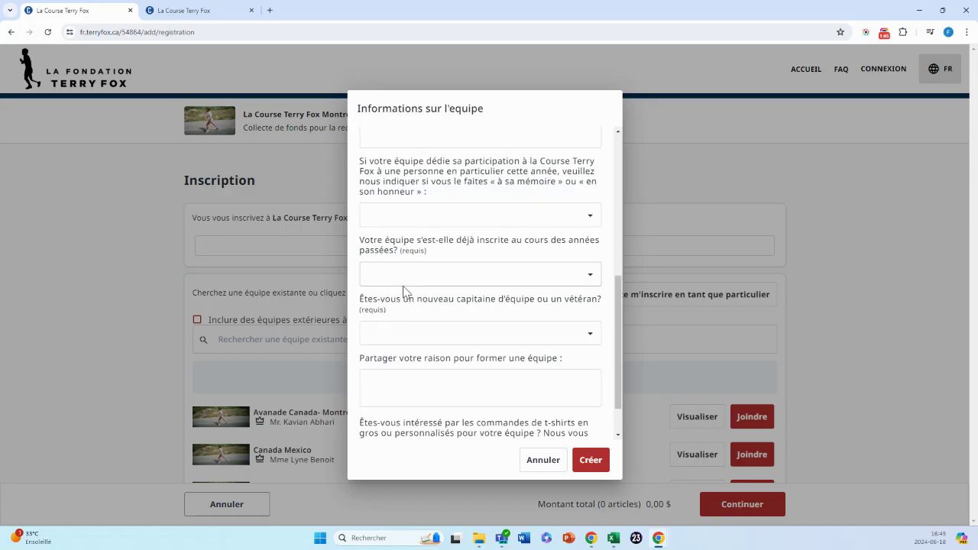
pyautogui.click(398, 277)
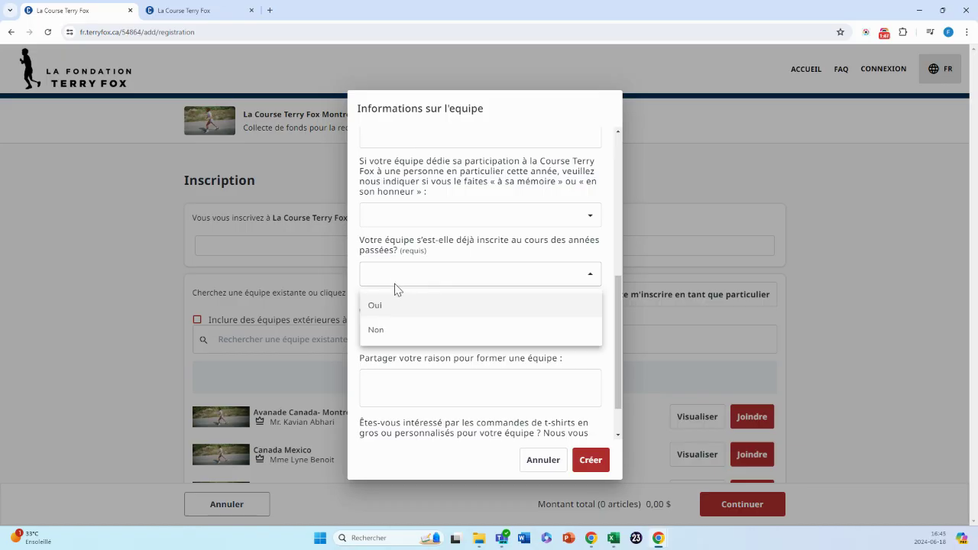
pyautogui.click(382, 336)
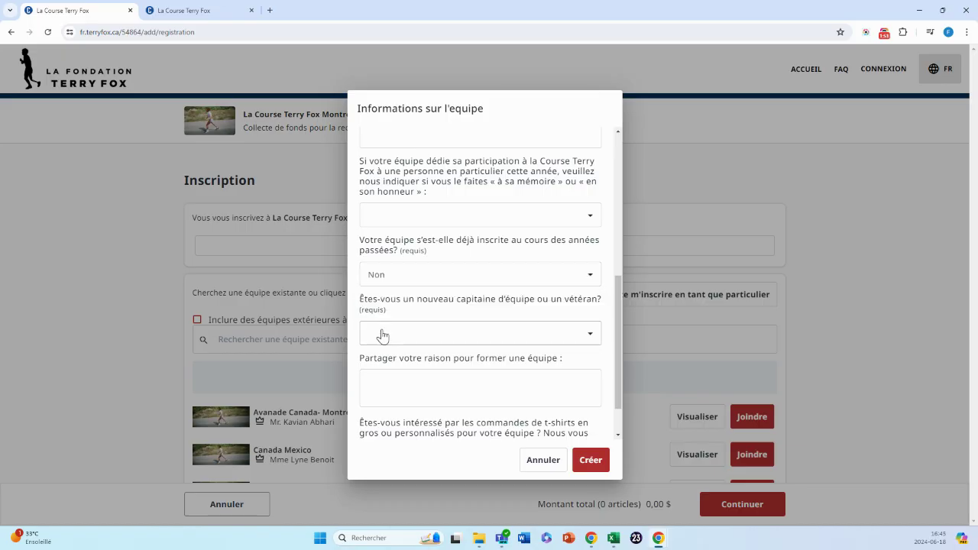
pyautogui.click(382, 334)
pyautogui.click(390, 367)
pyautogui.scroll(-2, 393, 371)
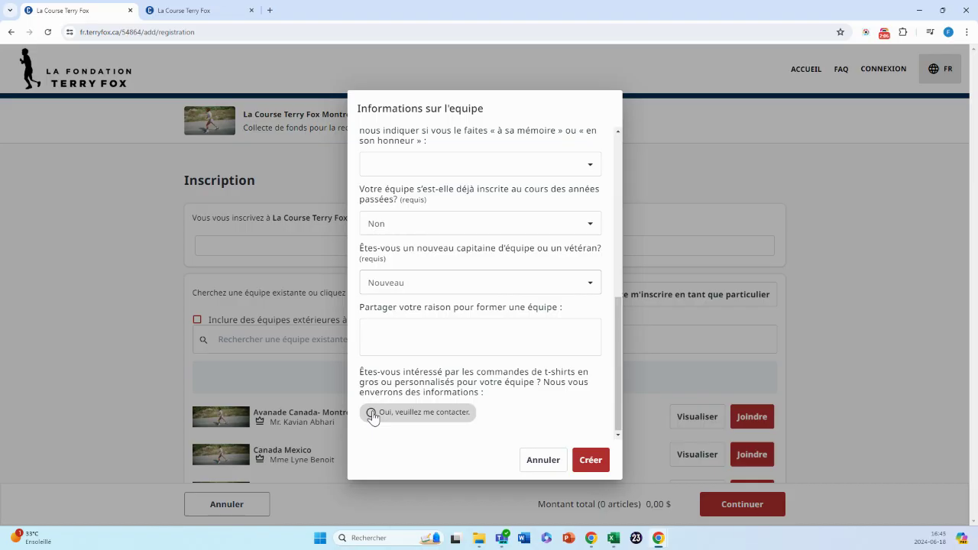
pyautogui.click(591, 460)
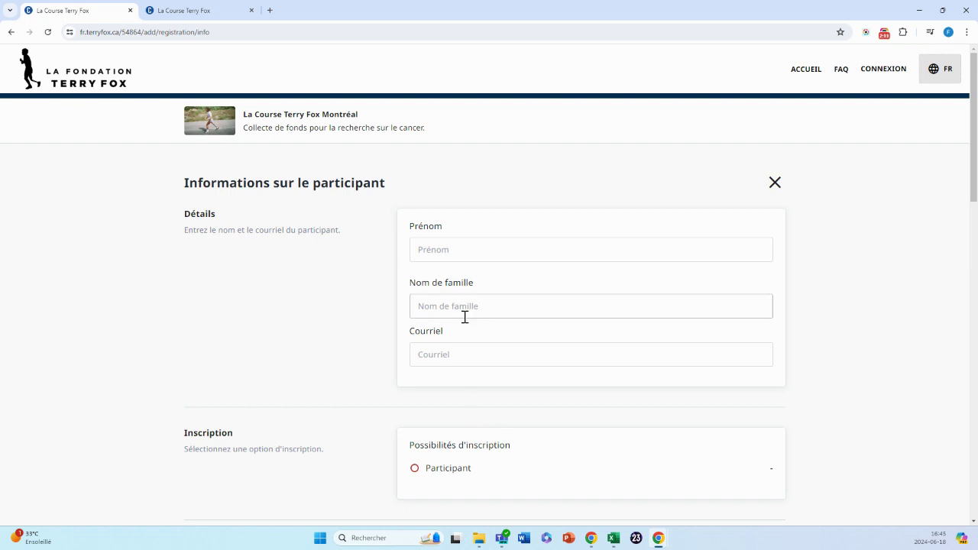
# Fill in the participant's first name, last name and e-mail address.
pyautogui.click(439, 257)
pyautogui.write('Félix')
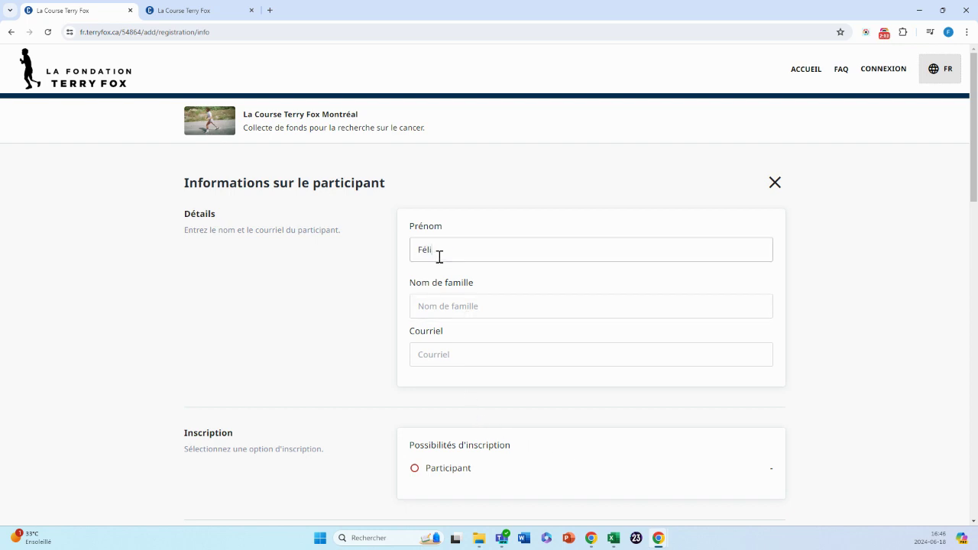
pyautogui.press('Tab')
pyautogui.write('B')
pyautogui.press('Tab')
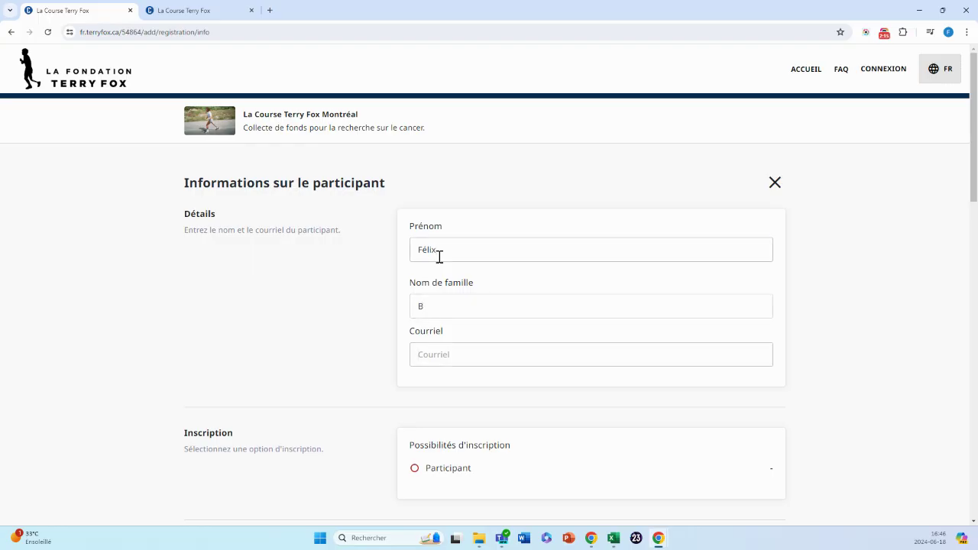
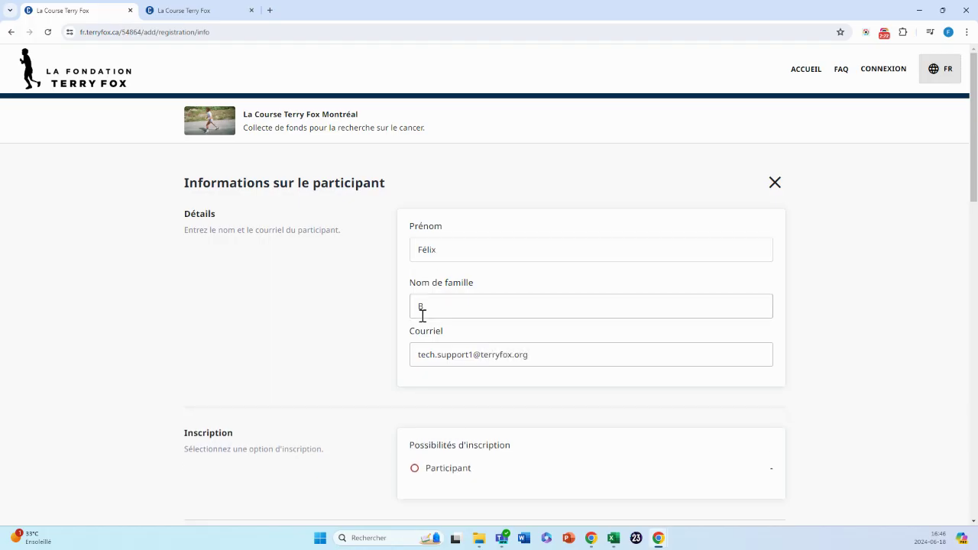
# Choose the Participant option and give the personal page a name, 500 $ goal and custom address.
pyautogui.scroll(-2, 421, 306)
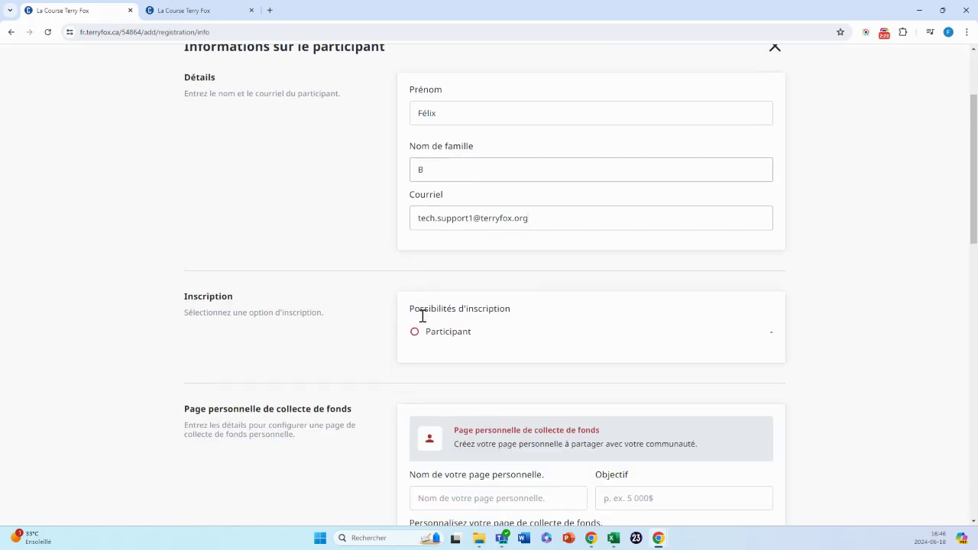
pyautogui.scroll(-1, 419, 340)
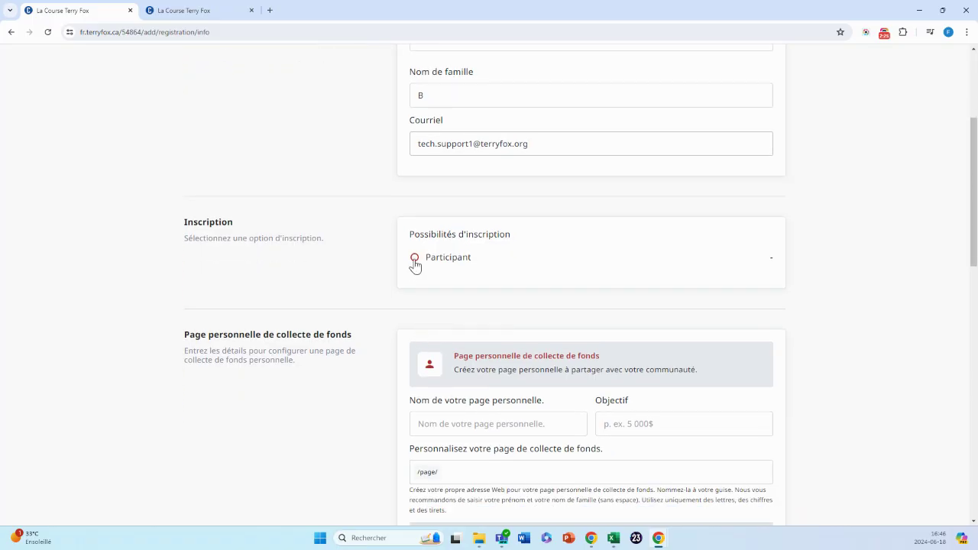
pyautogui.click(415, 260)
pyautogui.scroll(-3, 334, 412)
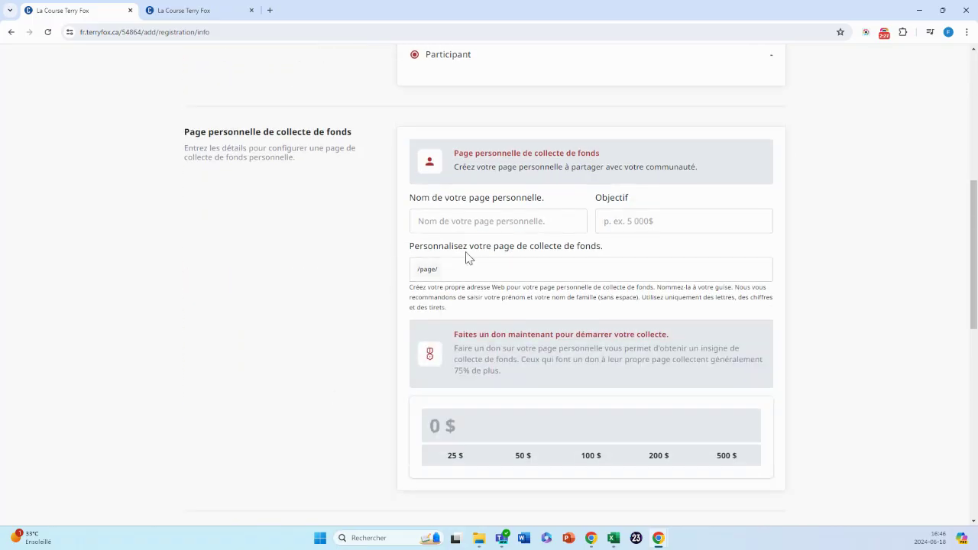
pyautogui.click(458, 221)
pyautogui.write('Félix')
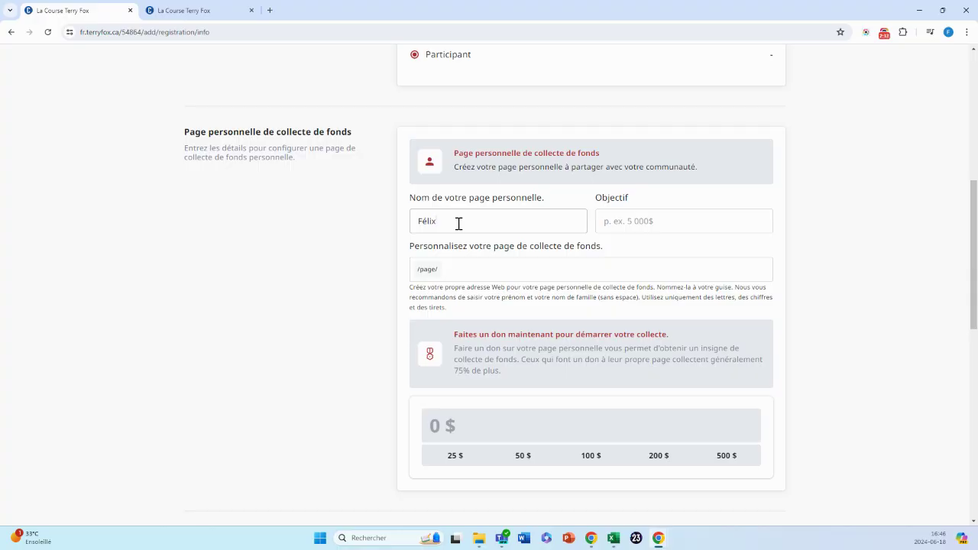
pyautogui.press('Tab')
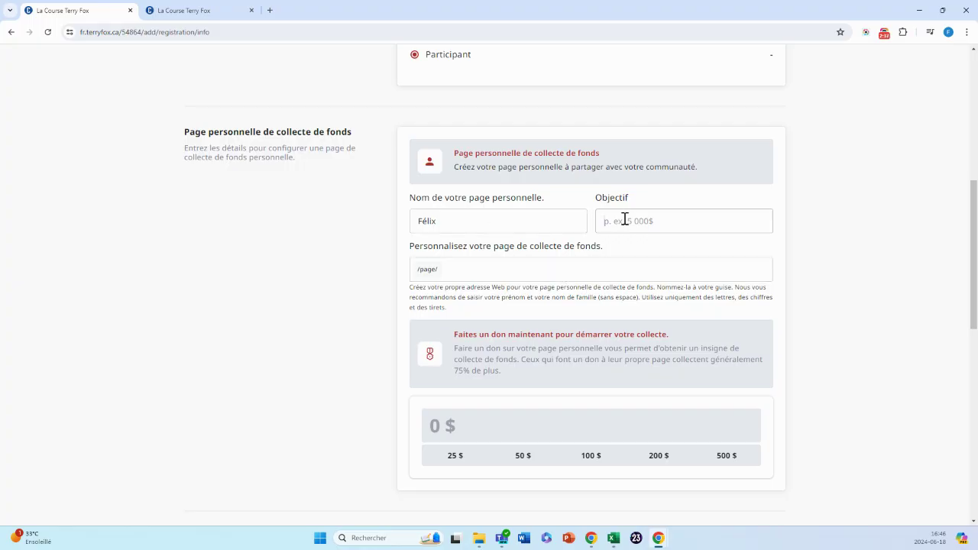
pyautogui.write('500')
pyautogui.write('felixb')
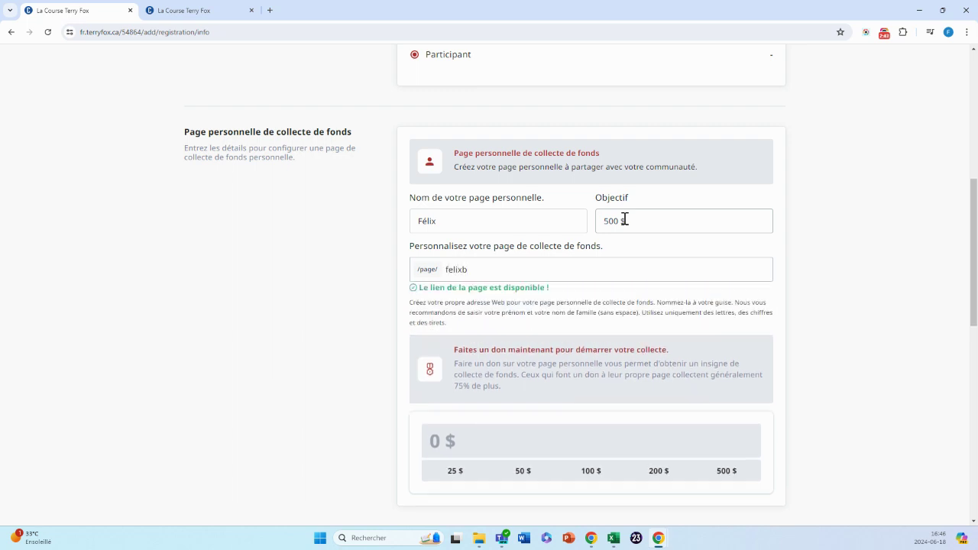
pyautogui.click(463, 331)
pyautogui.scroll(-2, 462, 333)
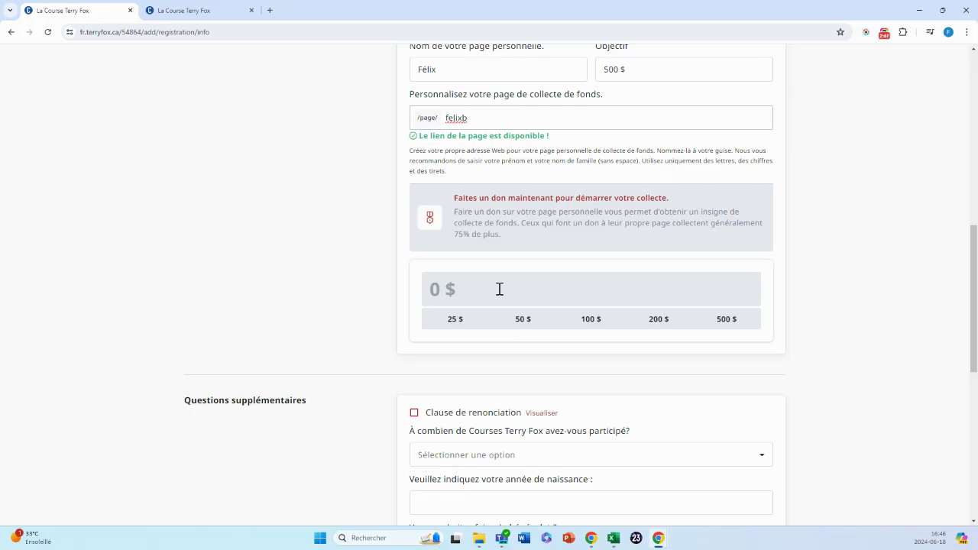
# Accept the Clause de renonciation waiver and save the participant's details.
pyautogui.scroll(-3, 500, 289)
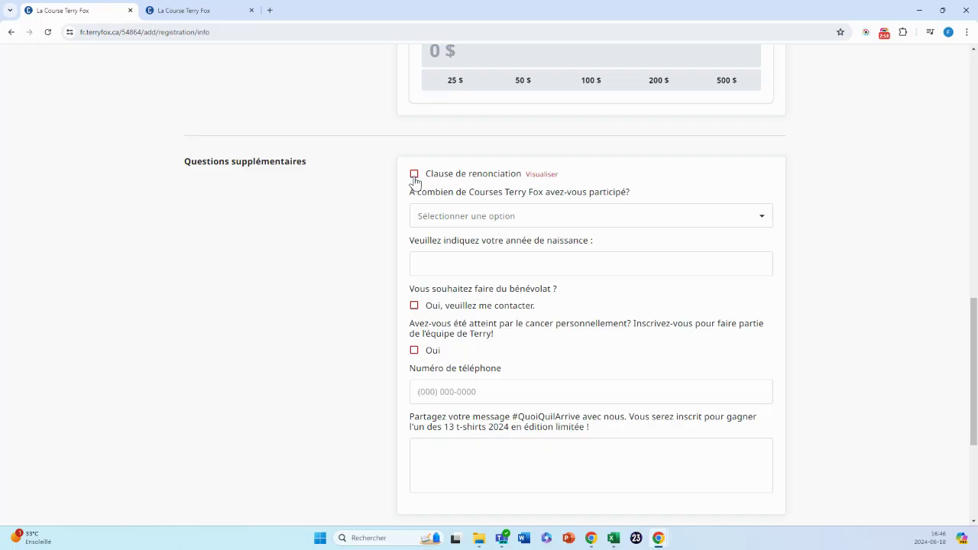
pyautogui.click(416, 175)
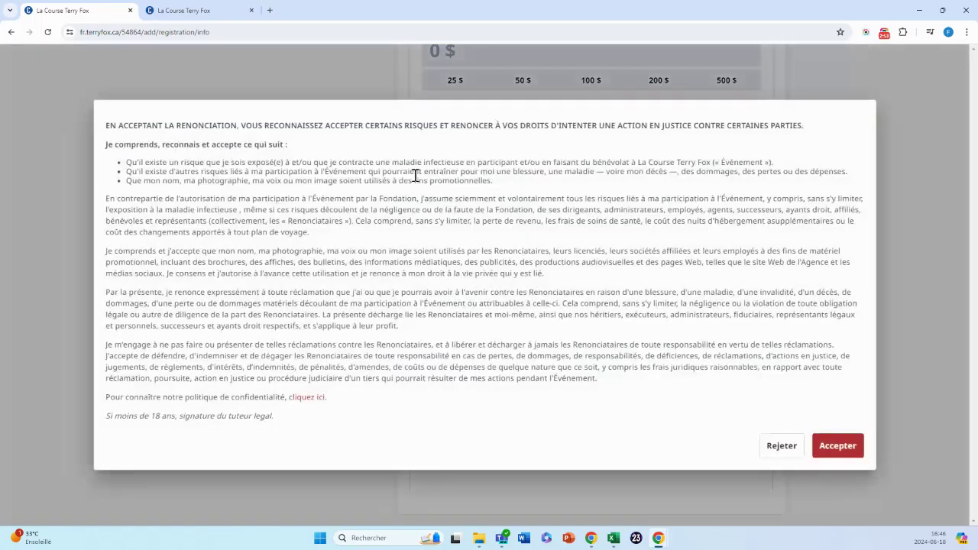
pyautogui.click(839, 451)
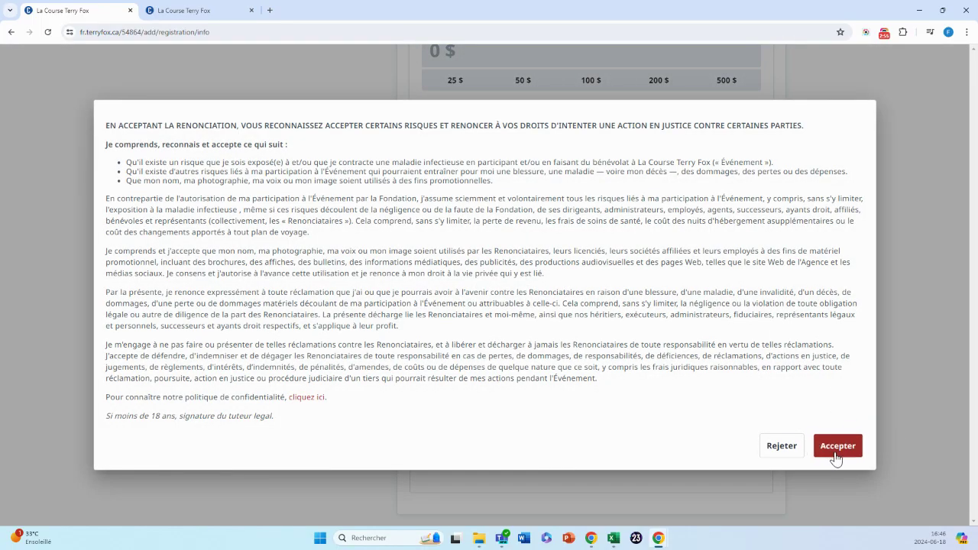
pyautogui.scroll(-2, 474, 325)
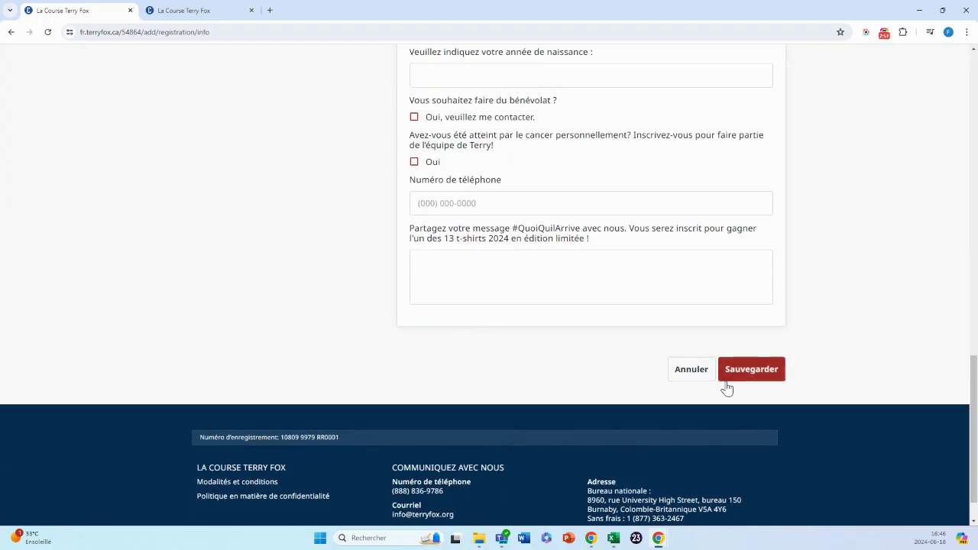
pyautogui.click(752, 372)
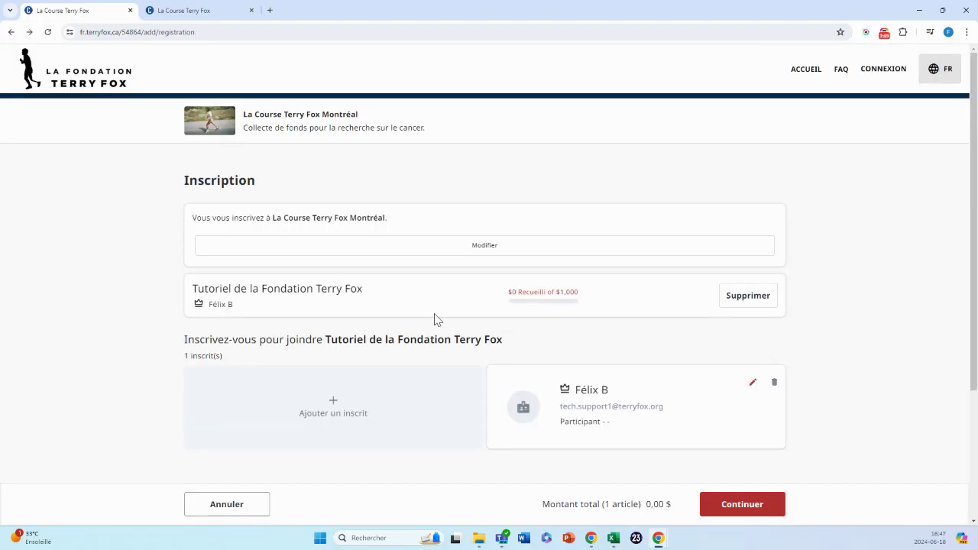
# Continue from the registration summary to the checkout page showing a 0,00 $ CAD total.
pyautogui.click(740, 505)
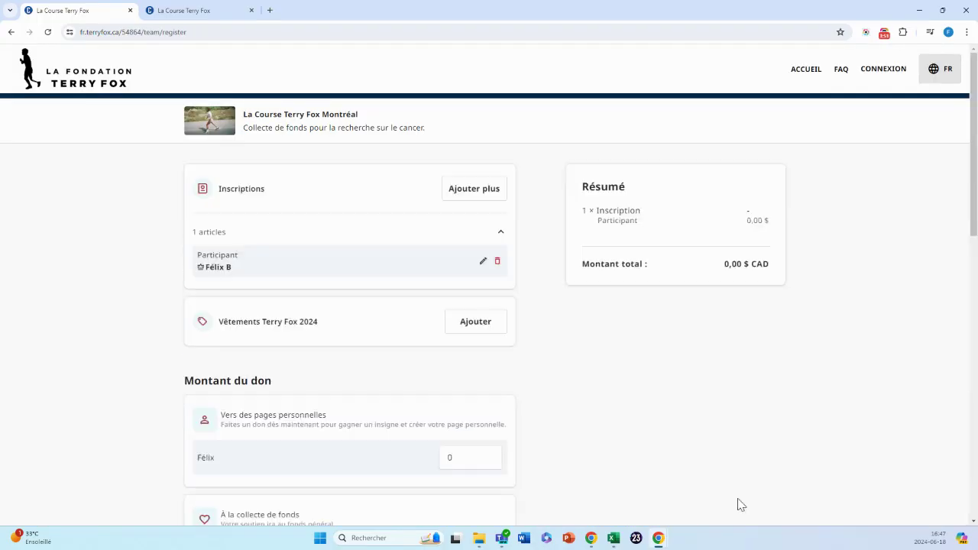
pyautogui.scroll(-4, 478, 413)
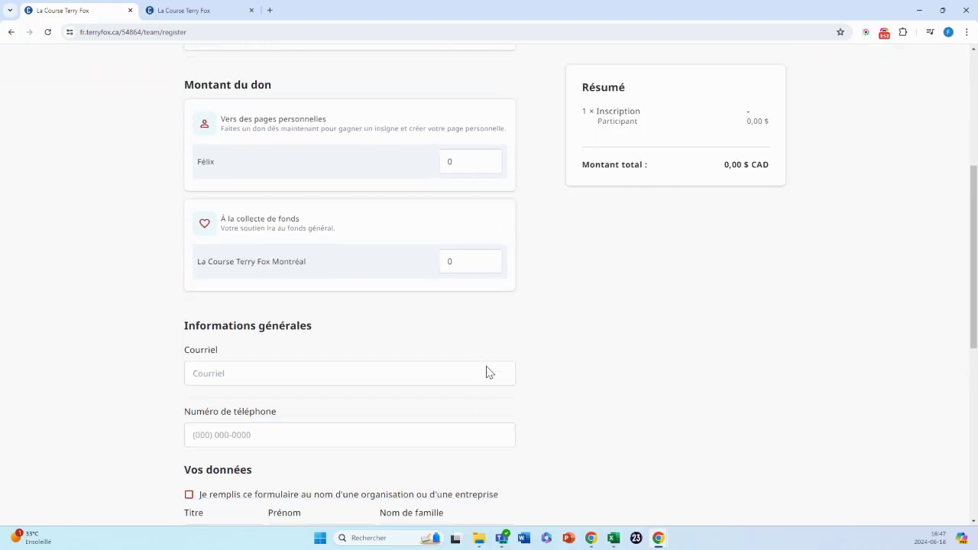
pyautogui.scroll(-4, 509, 421)
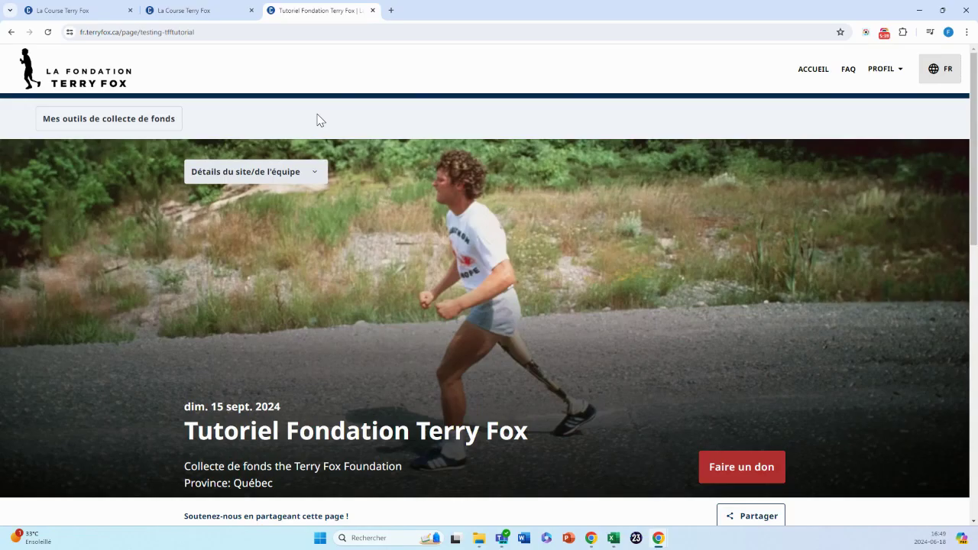
# Open Modifier ma page from Mes outils de collecte de fonds and scroll to Paramètres de l'équipe.
pyautogui.click(144, 118)
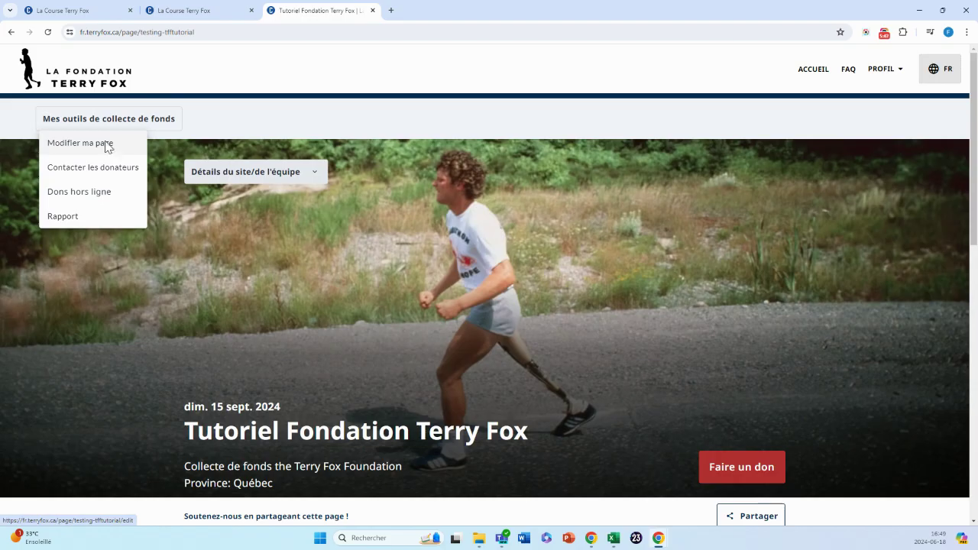
pyautogui.click(107, 146)
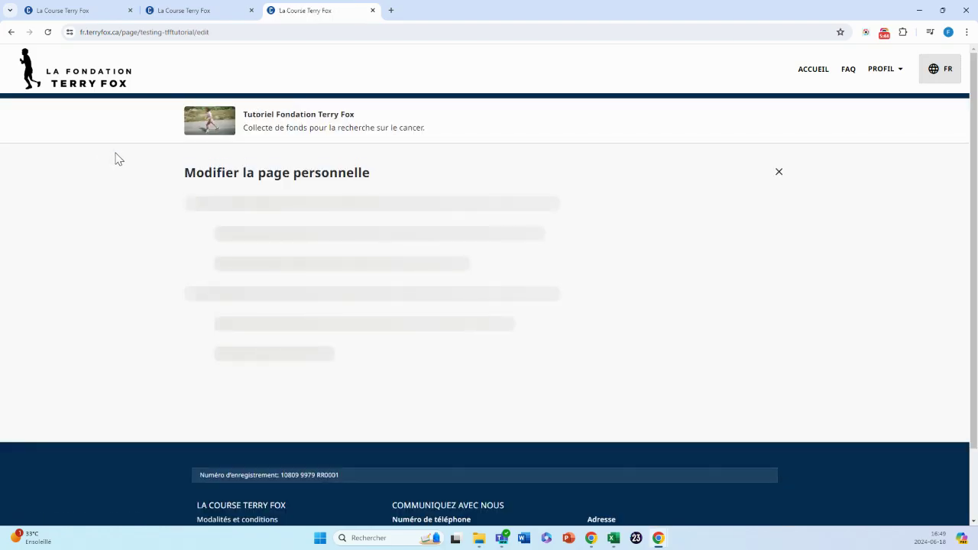
pyautogui.scroll(-15, 238, 239)
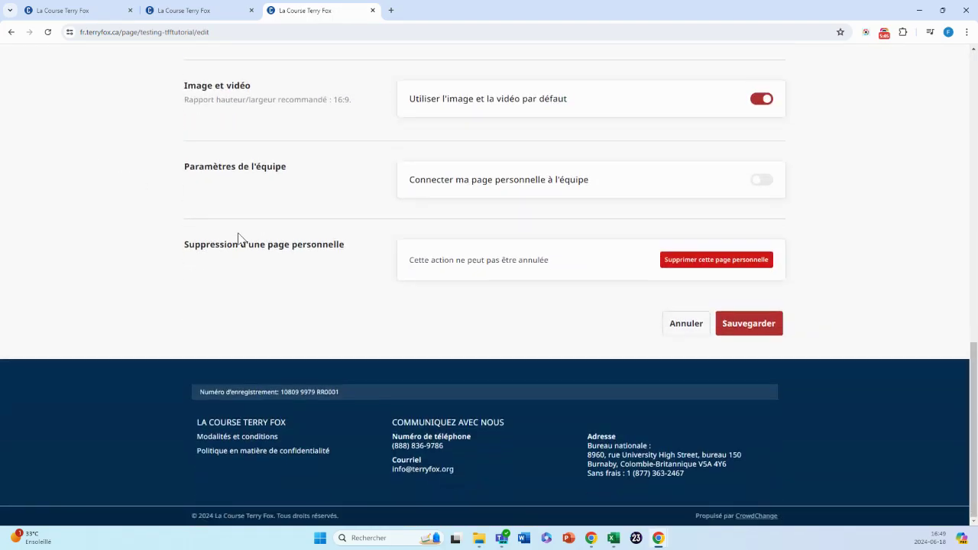
# Connect the page to a new team 'Tutoriel de la Fondation Terry Fox' with a 1 000$ goal.
pyautogui.click(758, 183)
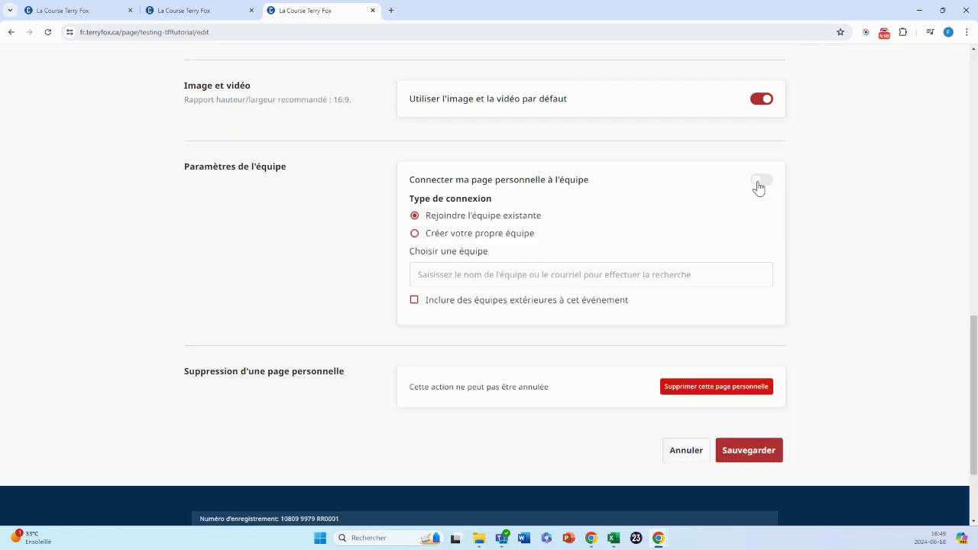
pyautogui.click(415, 234)
pyautogui.click(458, 273)
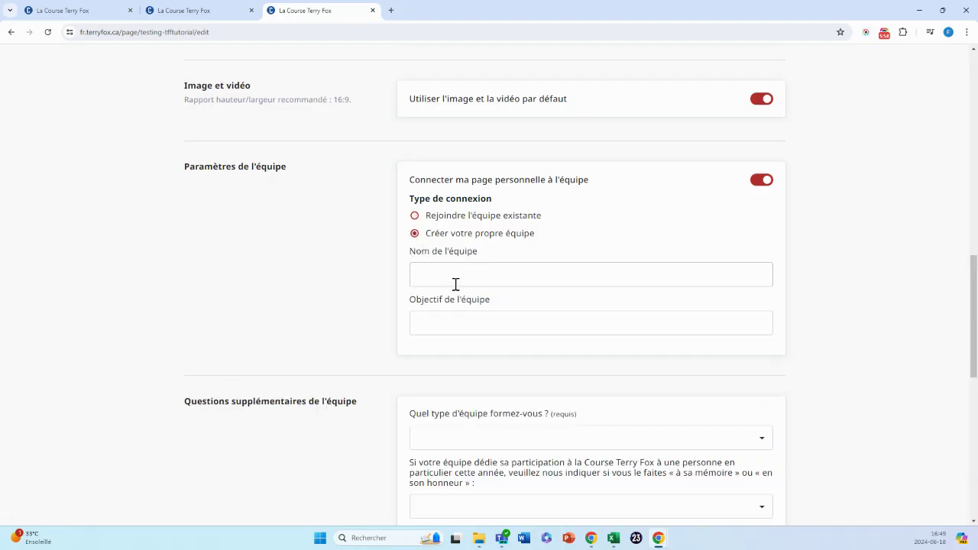
pyautogui.write('Tutoriel de la FOnda')
pyautogui.press('BackSpace')
pyautogui.press('BackSpace')
pyautogui.press('BackSpace')
pyautogui.press('BackSpace')
pyautogui.write('ondation Terry Fox')
pyautogui.click(440, 320)
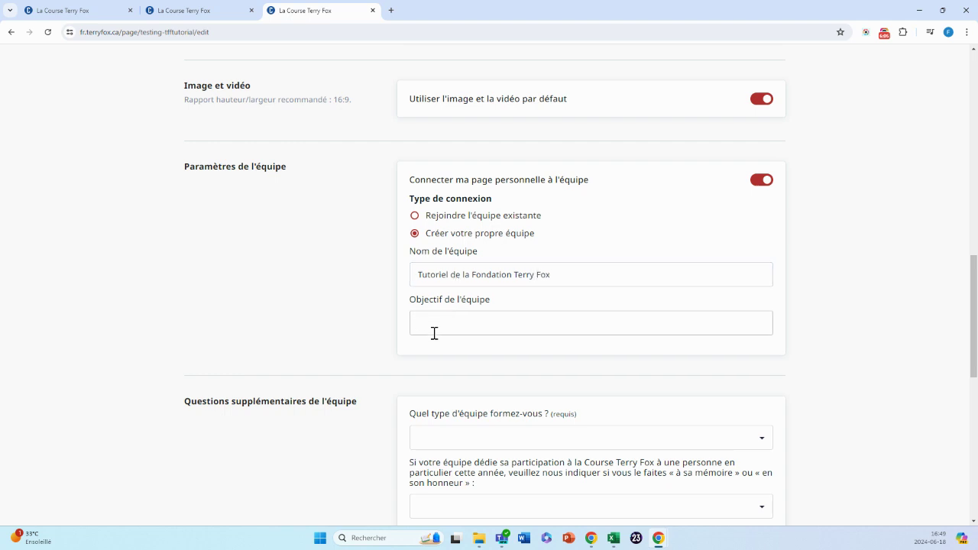
pyautogui.write('100$')
pyautogui.write('000$')
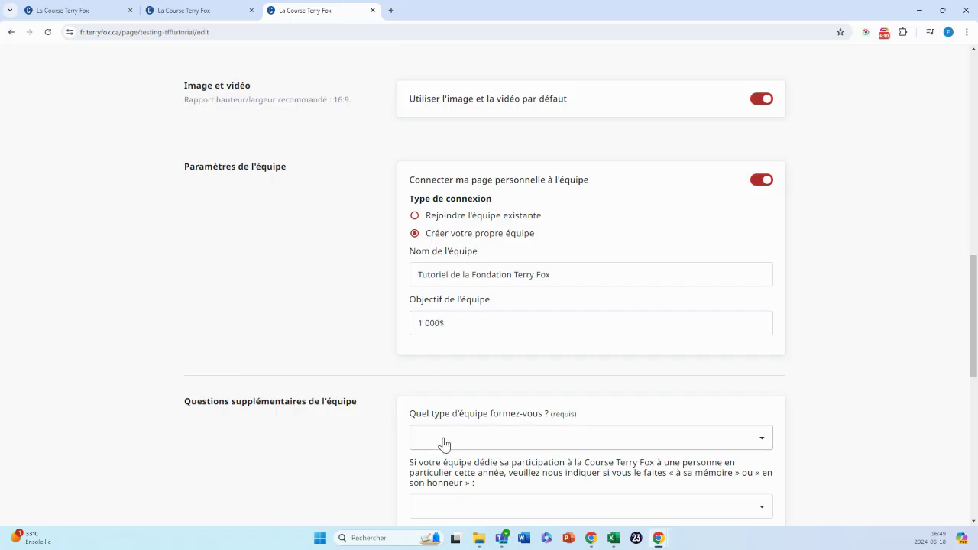
# Set the team type to Organisme.
pyautogui.click(442, 442)
pyautogui.click(443, 387)
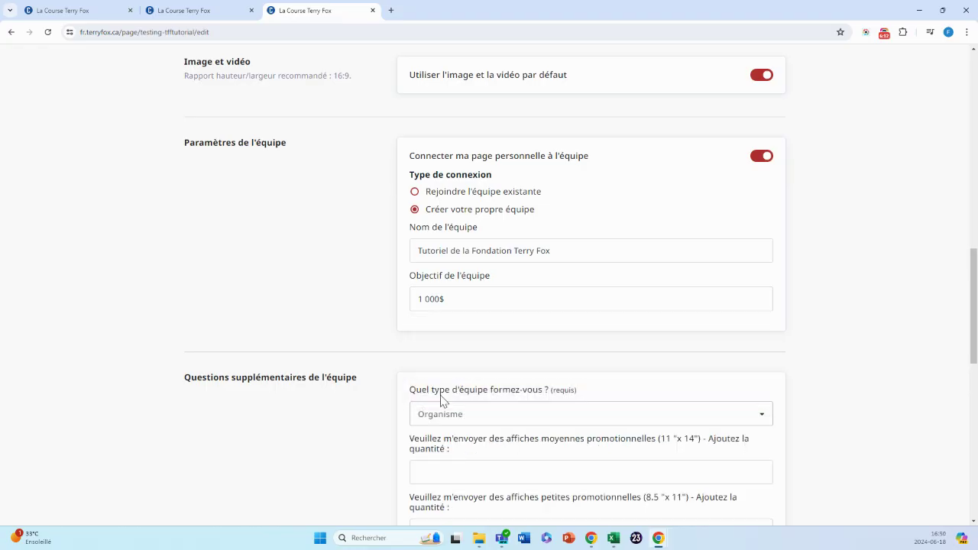
pyautogui.scroll(-1, 437, 414)
pyautogui.scroll(-1, 437, 414)
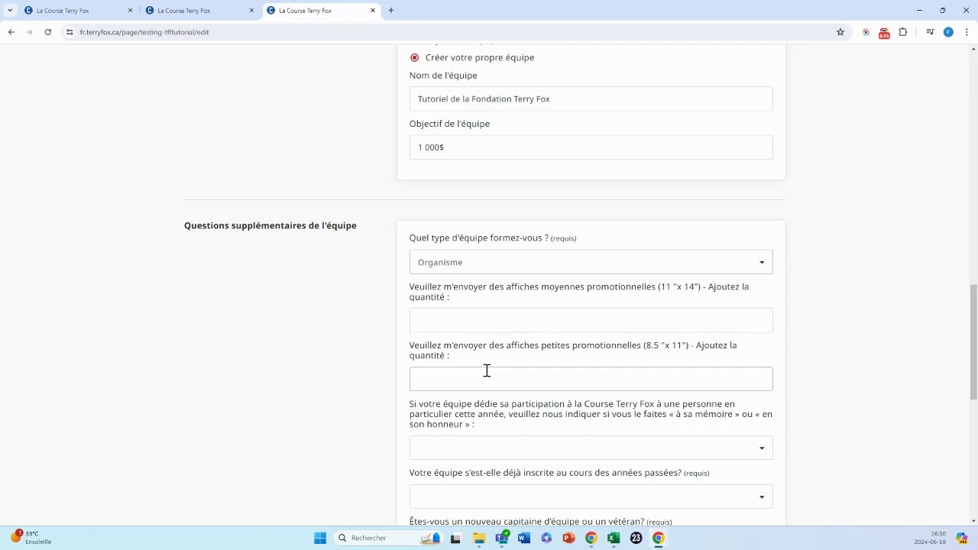
pyautogui.scroll(-2, 487, 372)
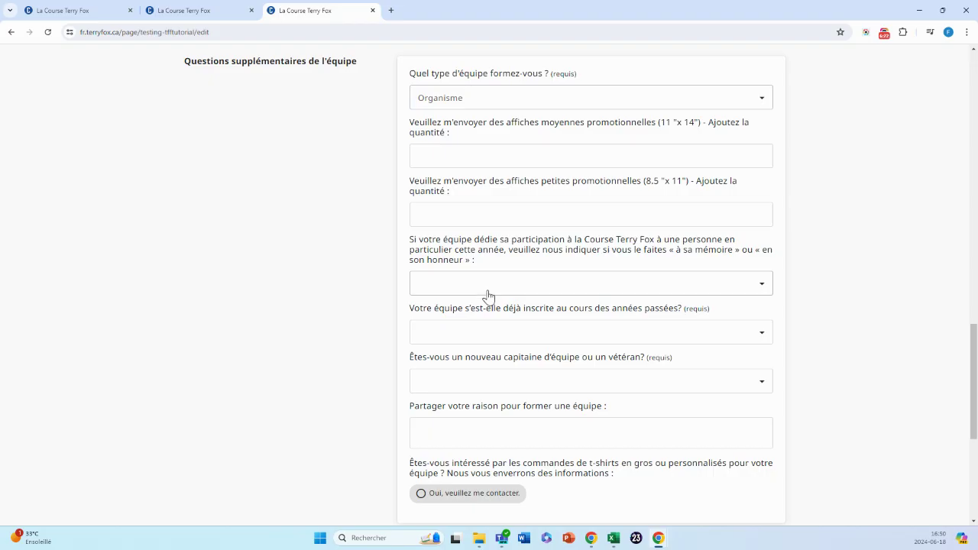
# Answer Non to prior registration and Nouveau for captain, then save the page edits.
pyautogui.click(482, 333)
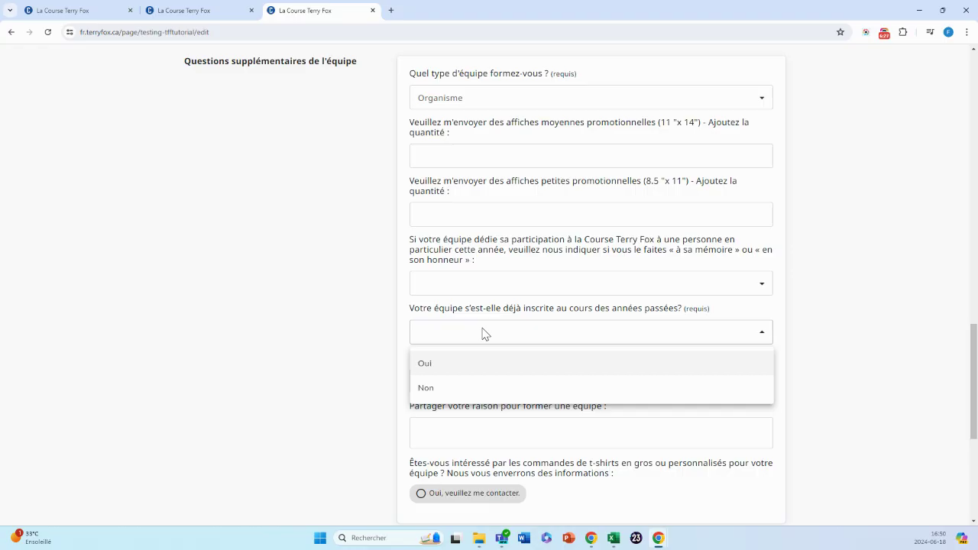
pyautogui.click(471, 396)
pyautogui.click(503, 390)
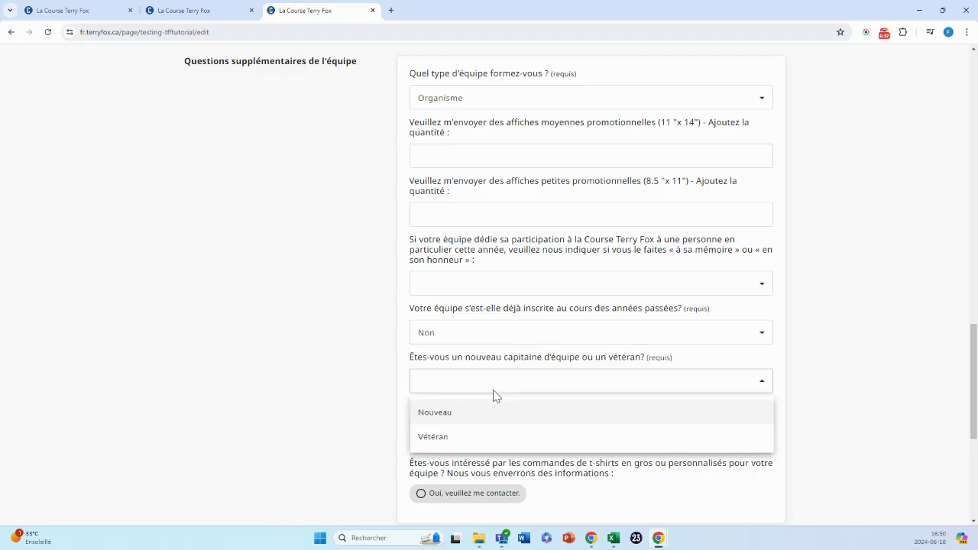
pyautogui.click(454, 413)
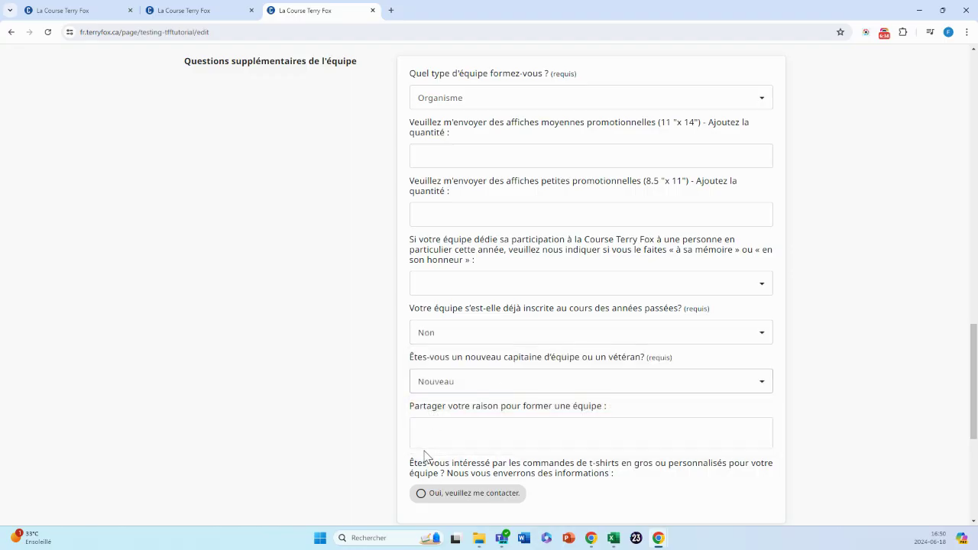
pyautogui.scroll(-1, 426, 457)
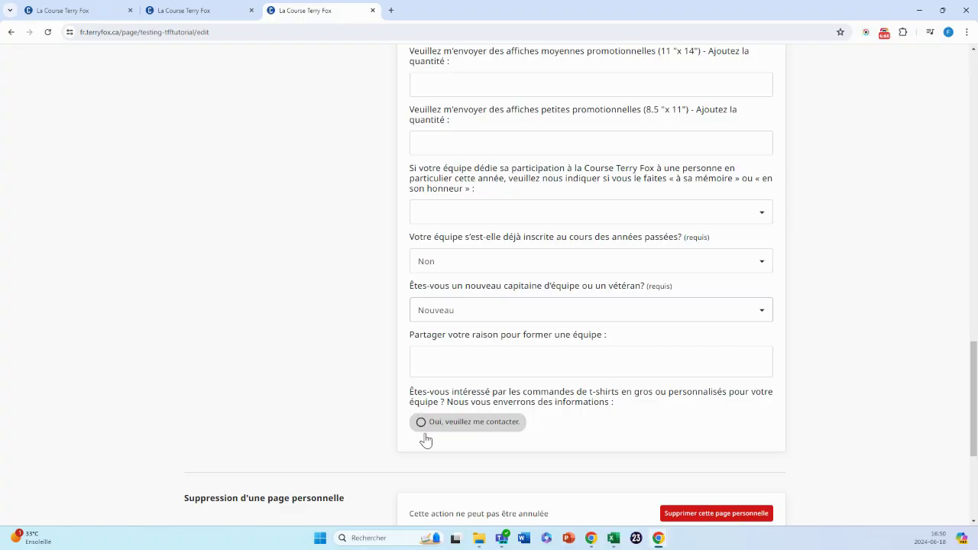
pyautogui.scroll(-1, 425, 434)
pyautogui.scroll(-3, 424, 434)
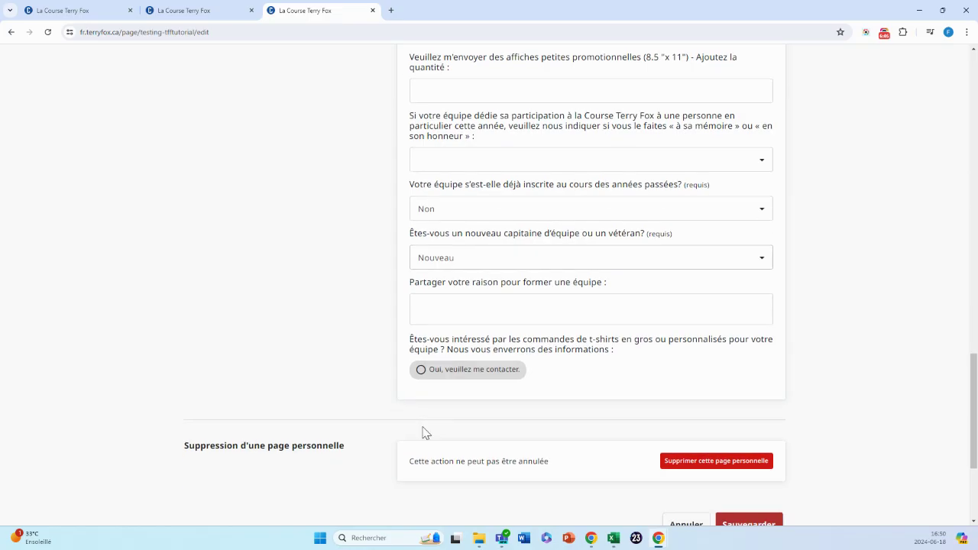
pyautogui.click(750, 370)
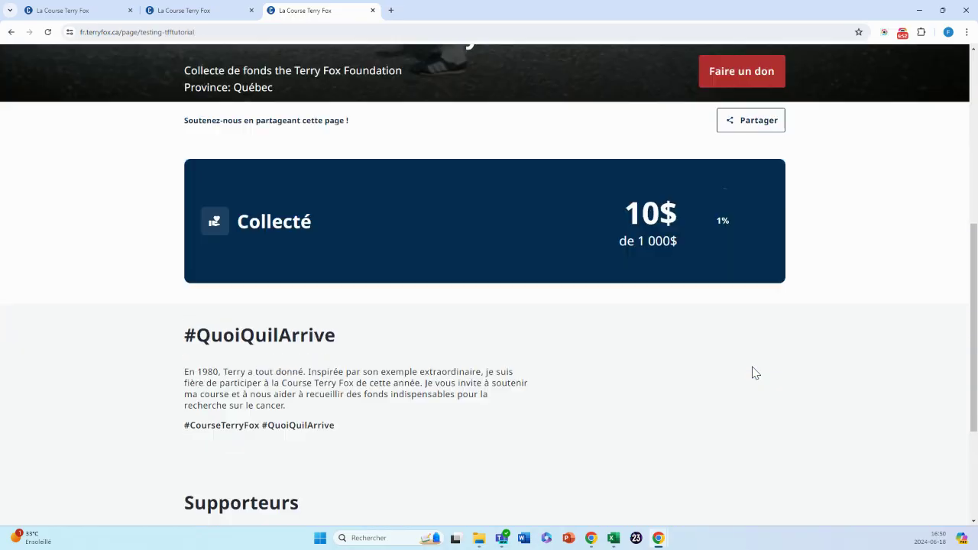
# Expand the site/team details to confirm La Course Terry Fox Montréal and team Tutoriel de la Fondation Terry Fox.
pyautogui.scroll(-1, 288, 406)
pyautogui.scroll(1, 199, 268)
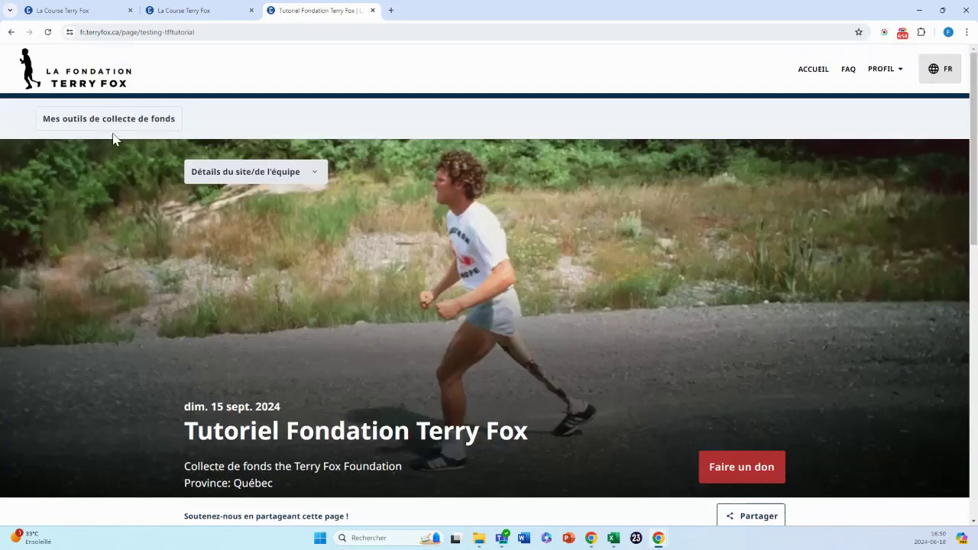
pyautogui.click(225, 177)
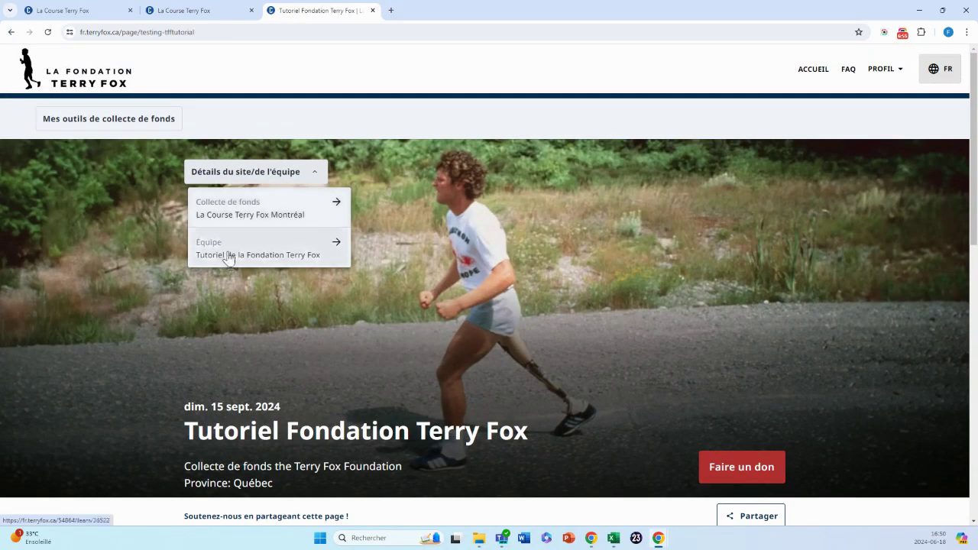